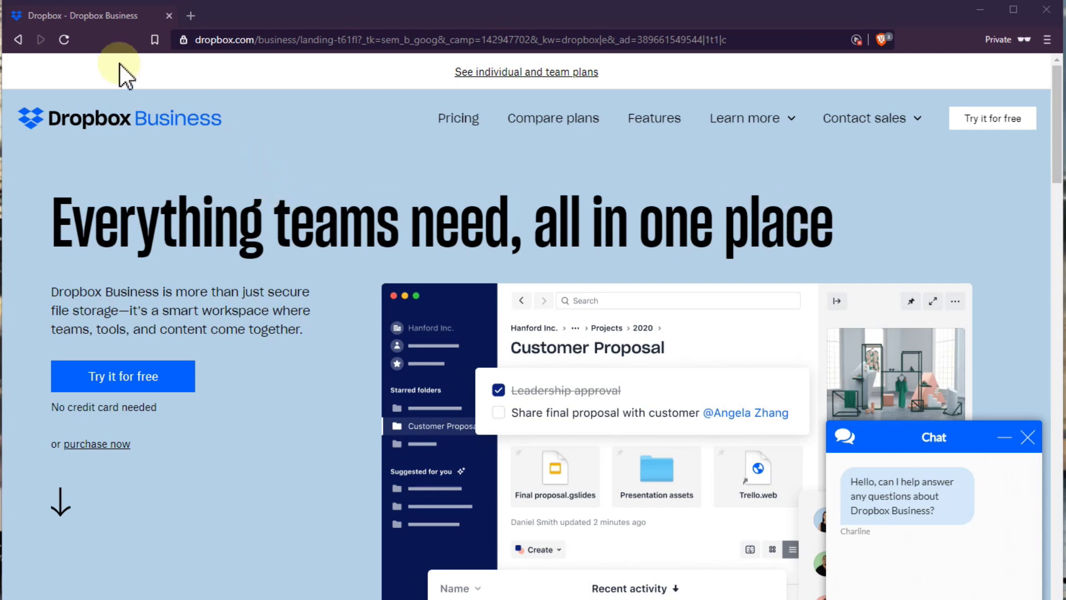
Load the pasted dropbox.com/sh/ shared link so the Silence Sounds folder page appears
click(318, 45)
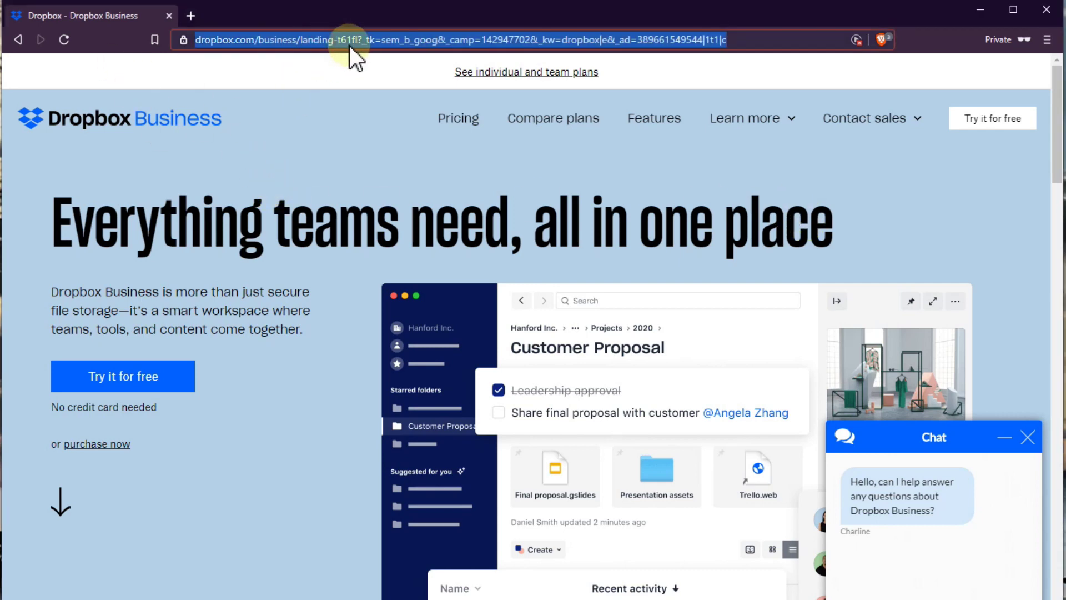
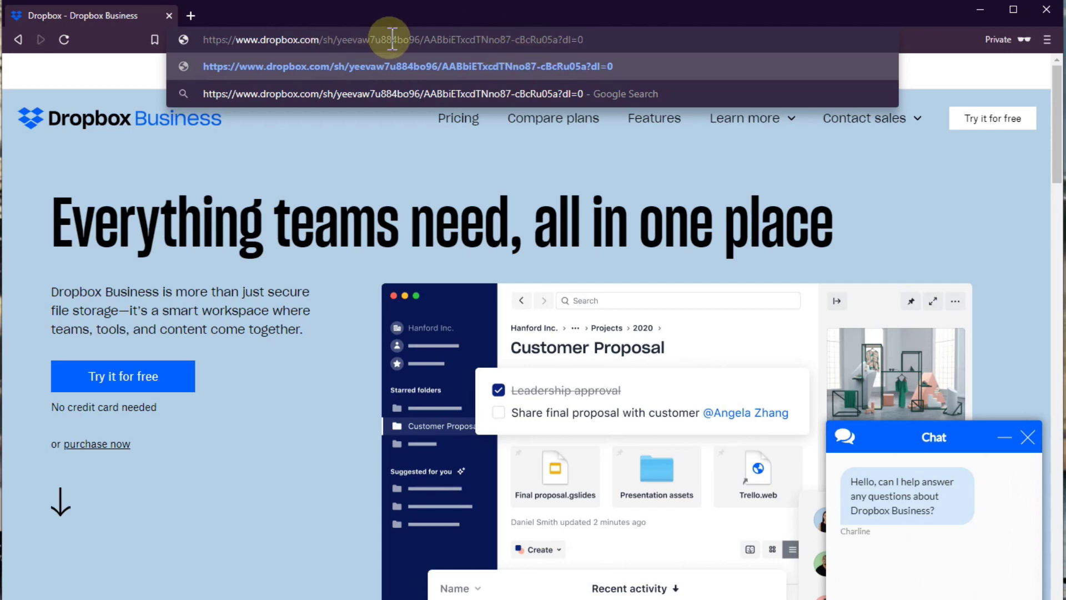
key(Return)
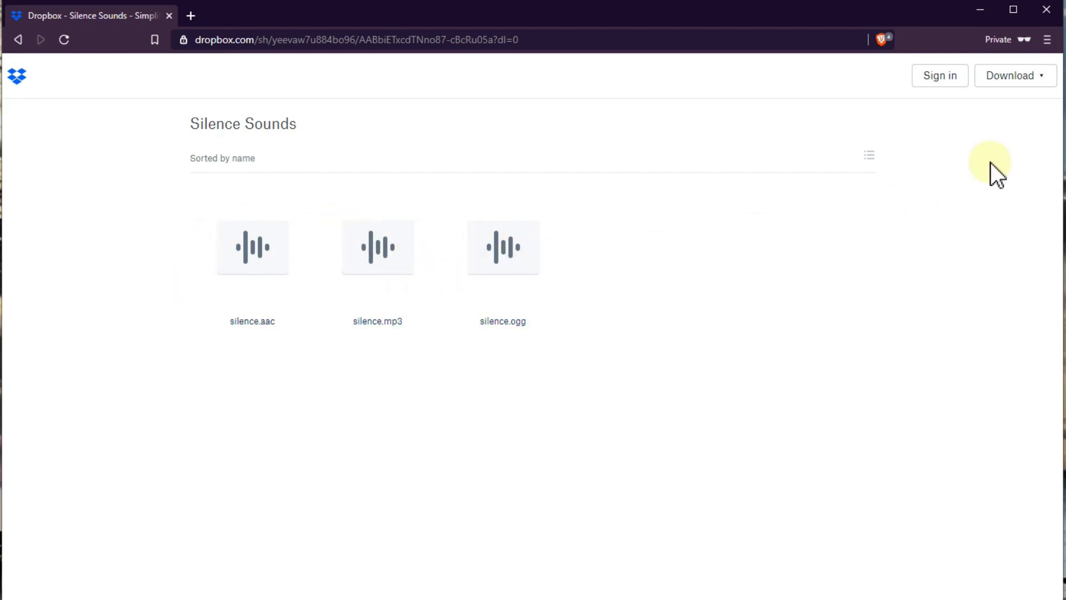
click(1043, 78)
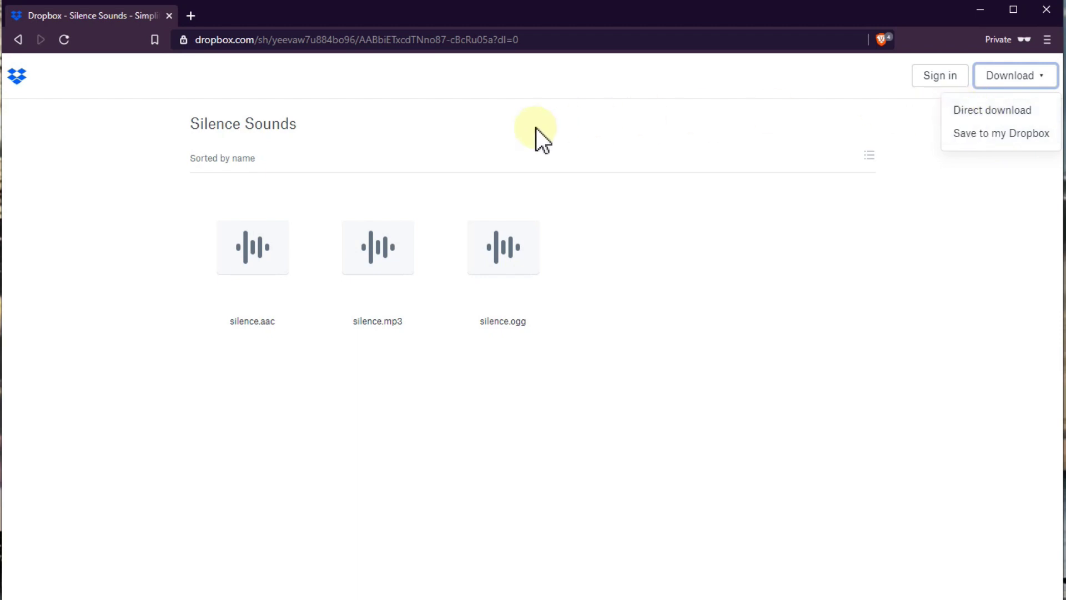
Show silence.mp3 from the shared folder as a single-file preview
click(372, 267)
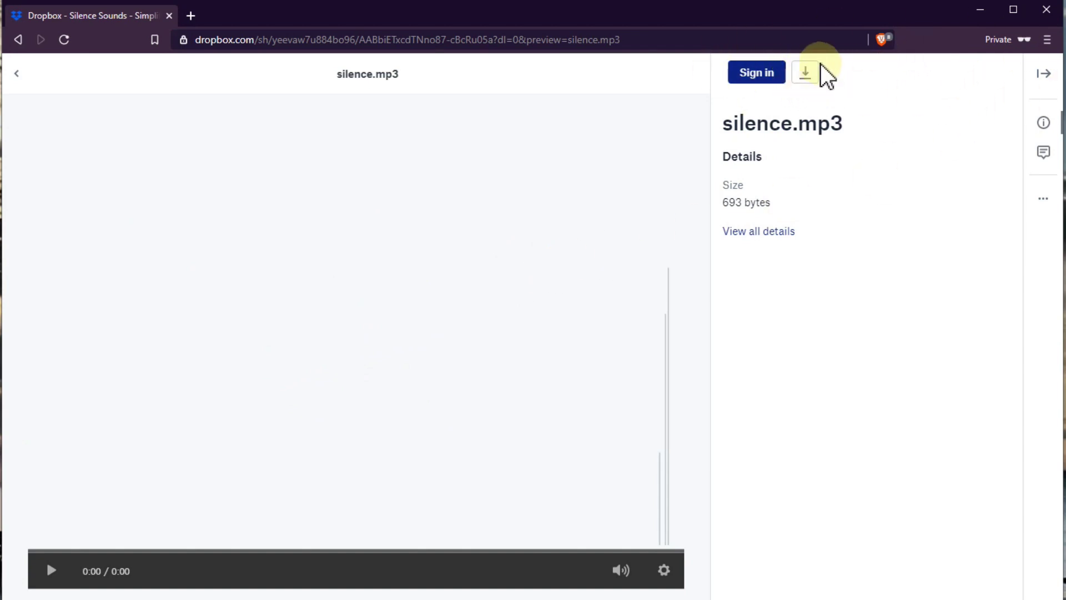
Reveal the download choices for silence.mp3: Direct download or Save to my Dropbox
click(806, 75)
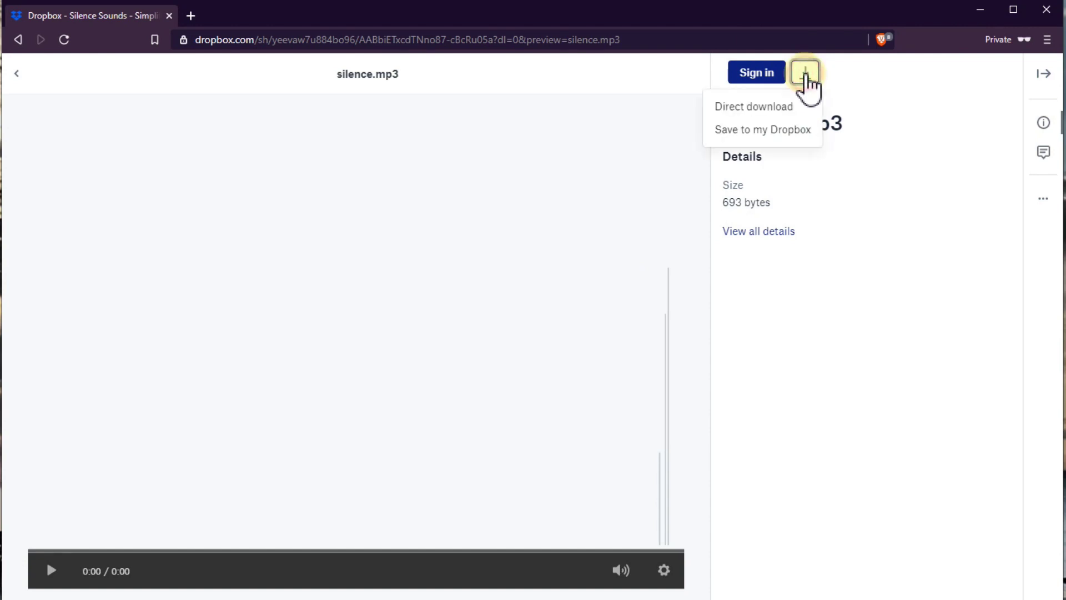